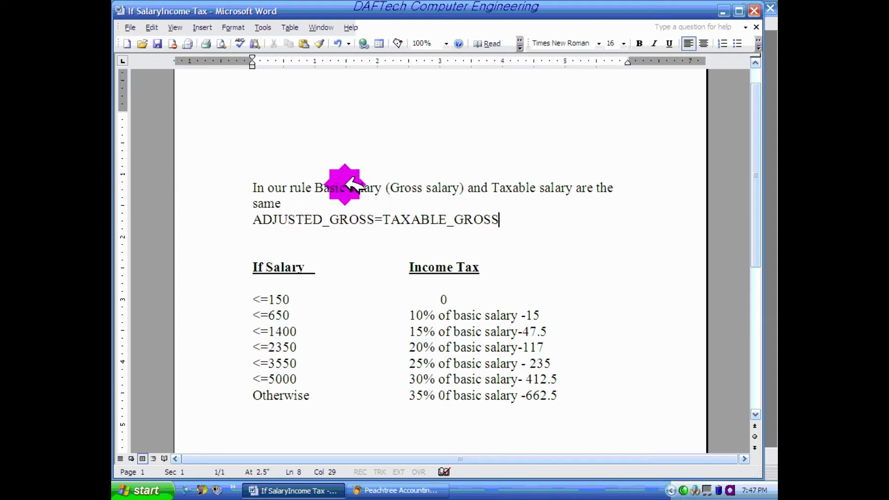
Step: Copy the line ADJUSTED_GROSS=TAXABLE_GROSS from the Word document into the tax table's Formula in Peachtree Accounting, ending it with a semicolon
left_click(375, 214)
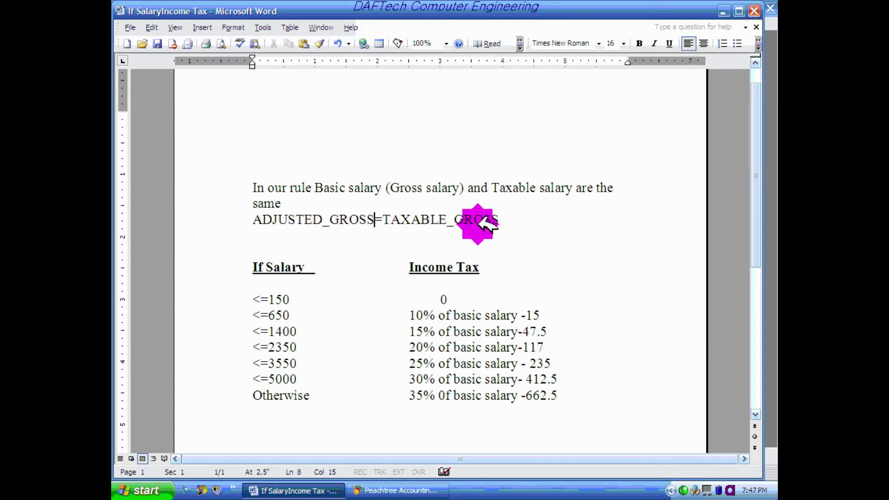
left_click(509, 218)
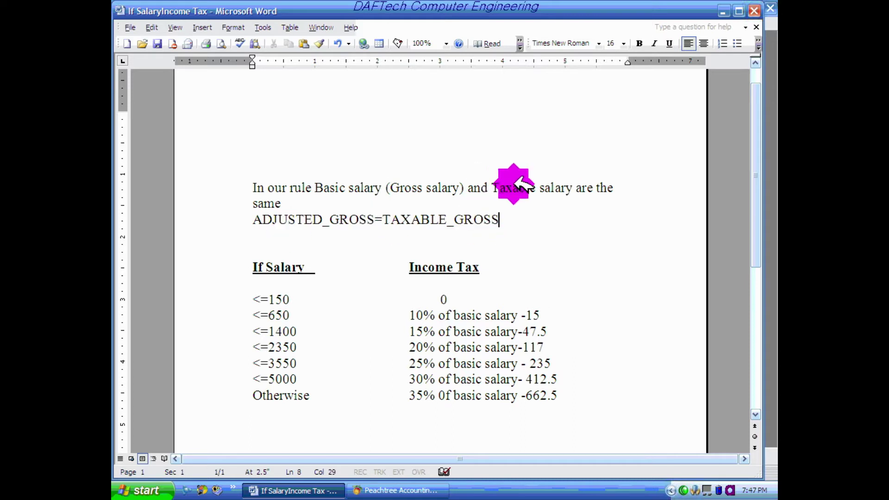
left_click_drag(250, 217, 494, 212)
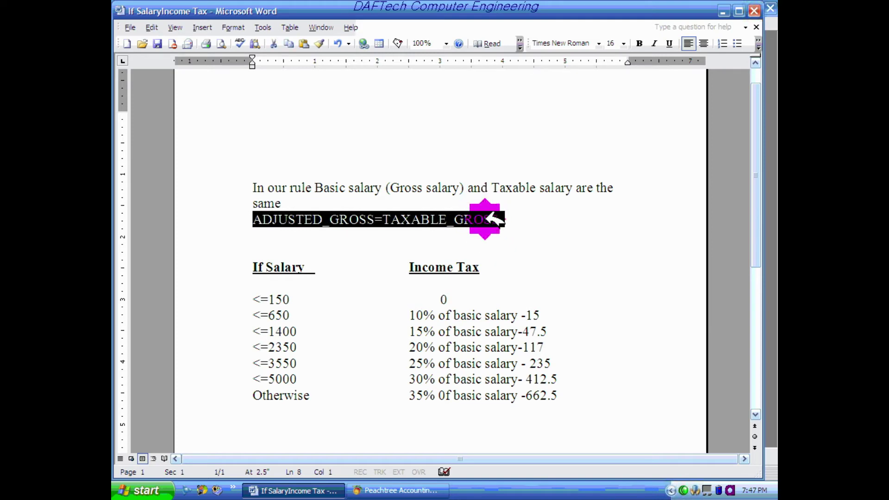
right_click(495, 218)
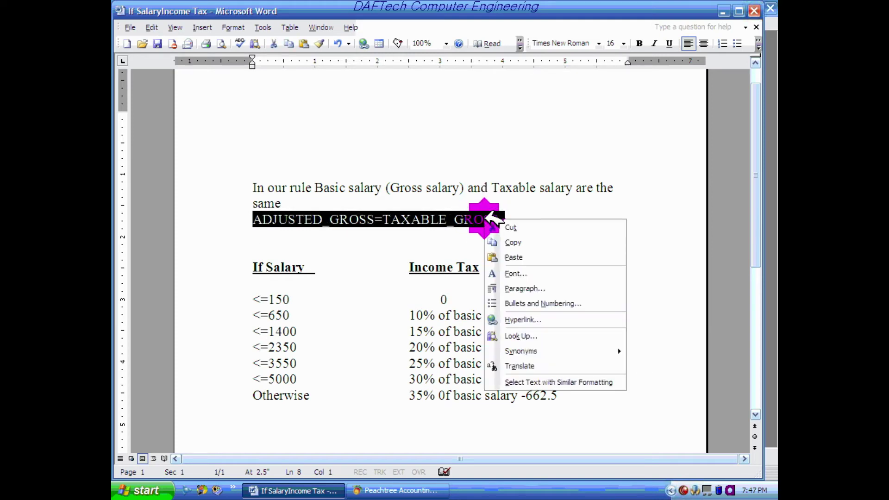
left_click(522, 242)
left_click(395, 490)
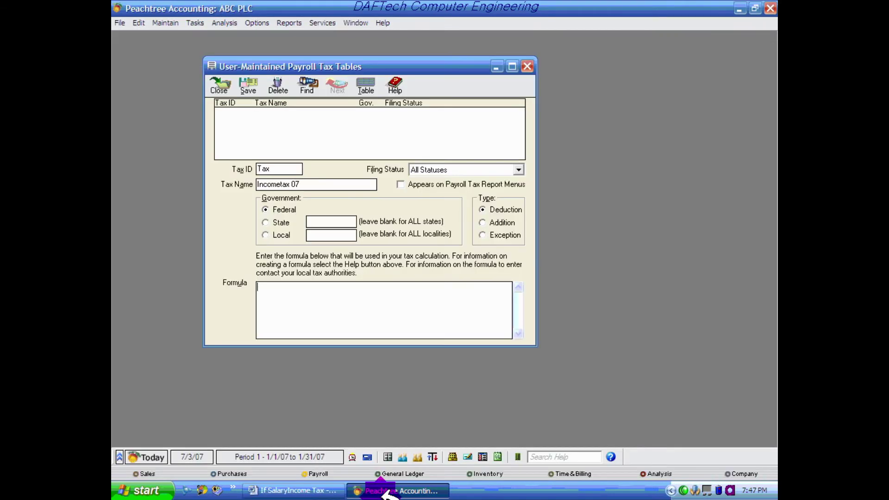
left_click(276, 292)
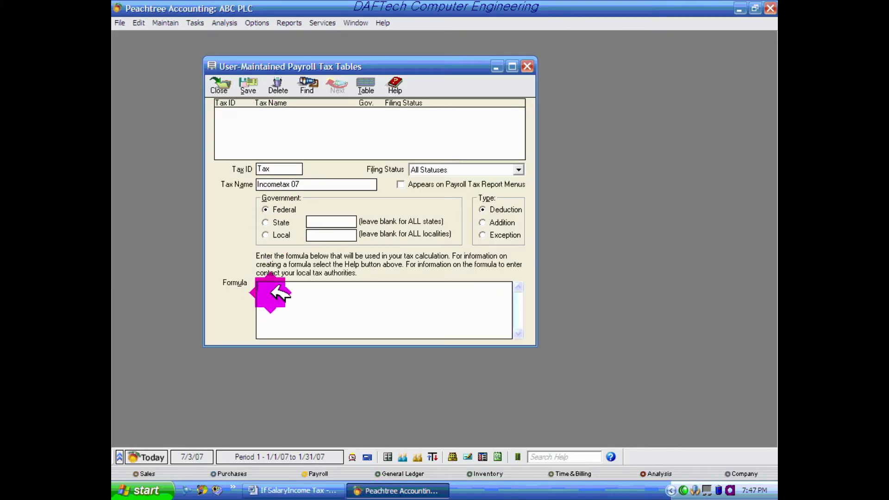
key("ctrl+v")
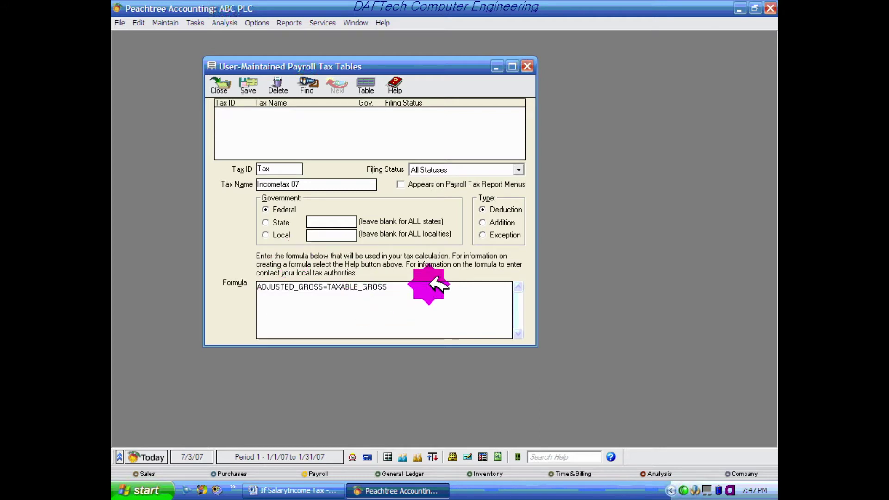
type(";")
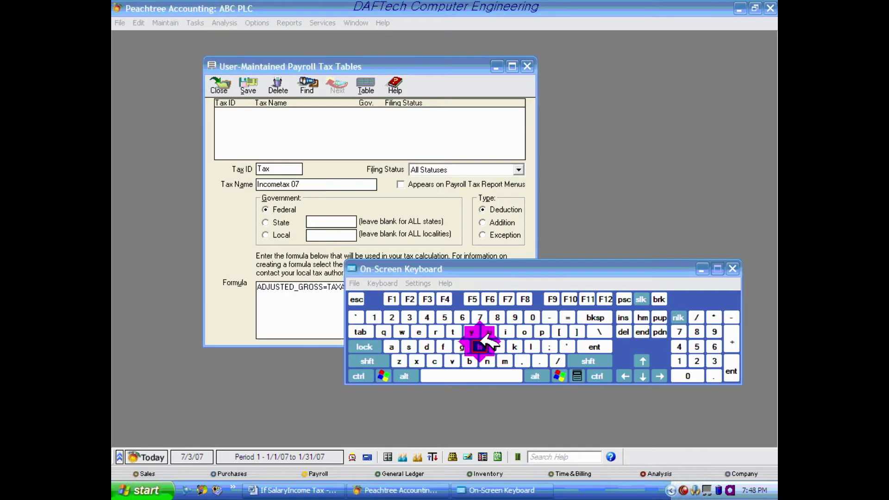
Step: Close the on-screen keyboard and begin a second formula line with "Answer=-("
left_click(361, 375)
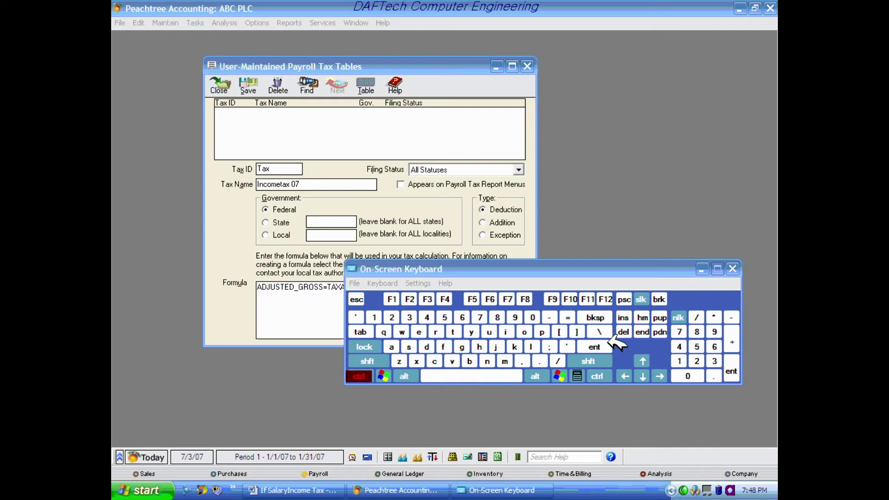
left_click(593, 347)
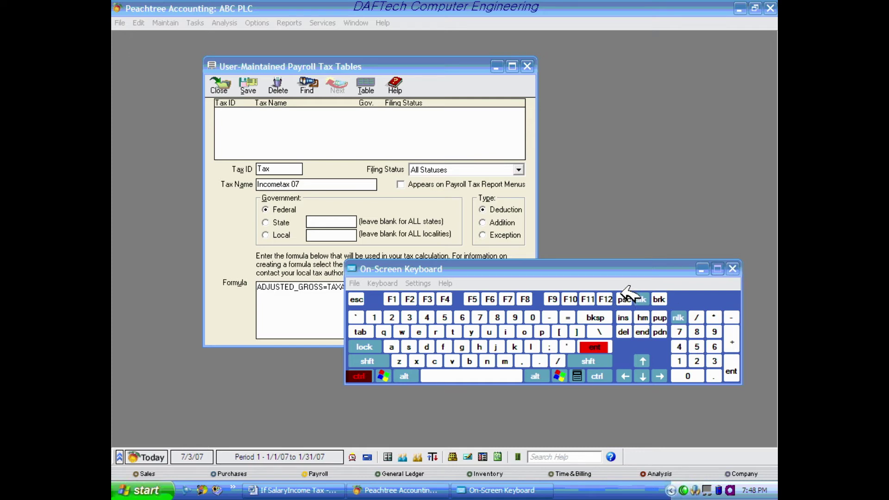
left_click(732, 269)
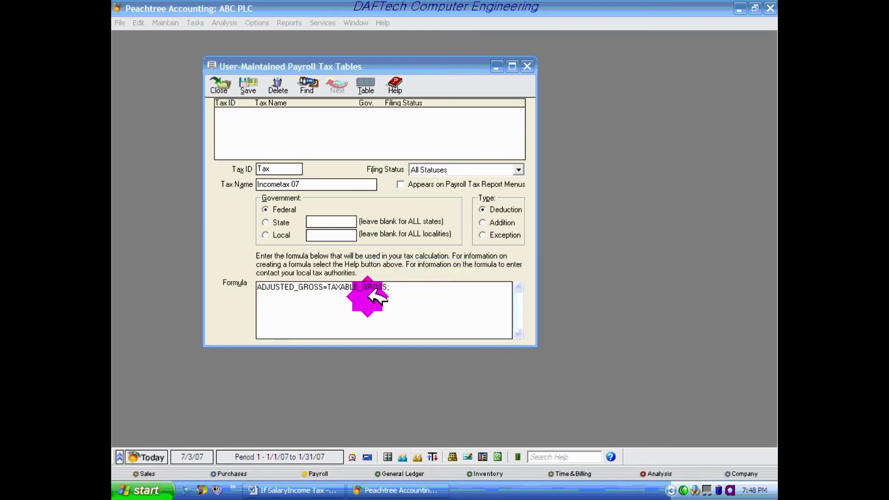
left_click(276, 288)
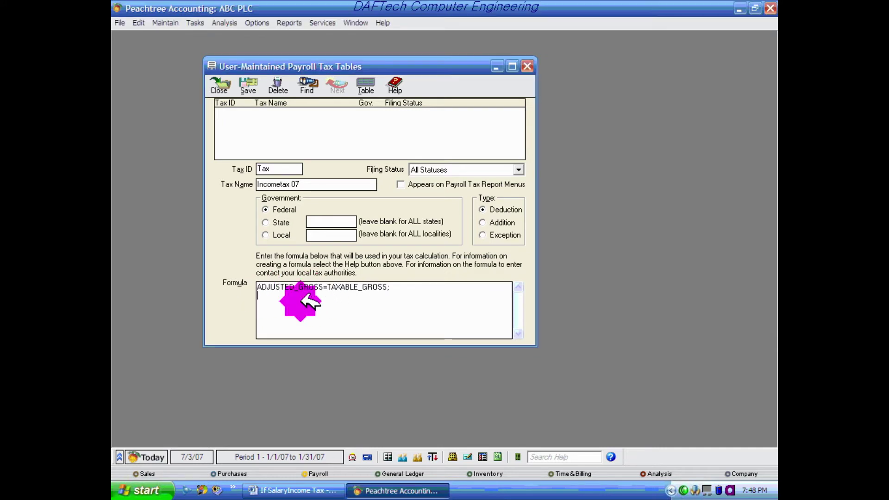
left_click(449, 289)
key("Return")
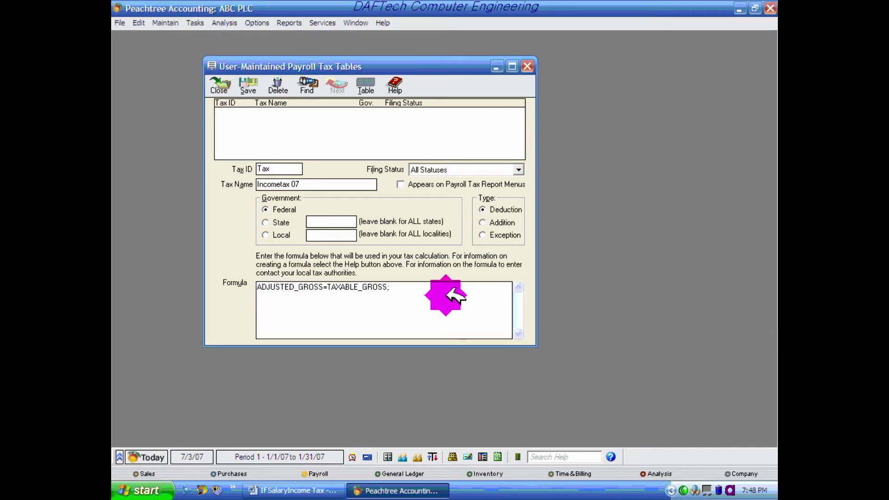
type("Answer=-(")
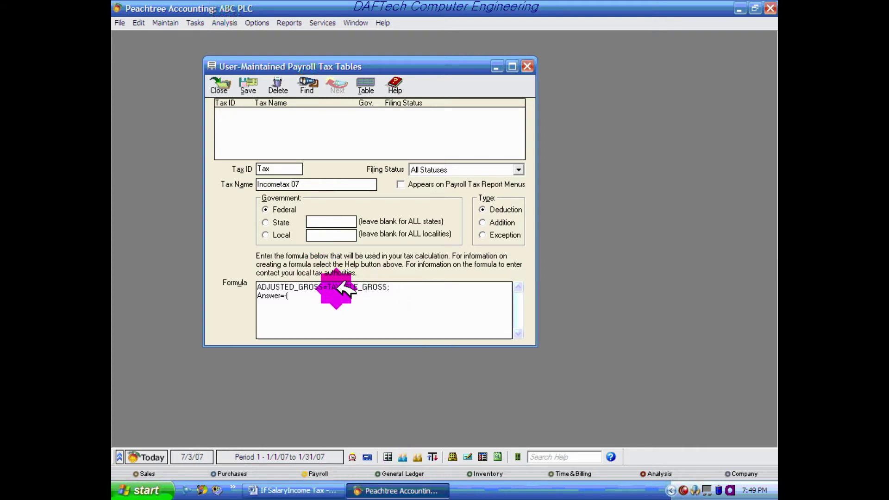
Step: Copy TAXABLE_GROSS from the first formula line and open the first condition on the Answer line with "IF("
left_click_drag(327, 287, 387, 286)
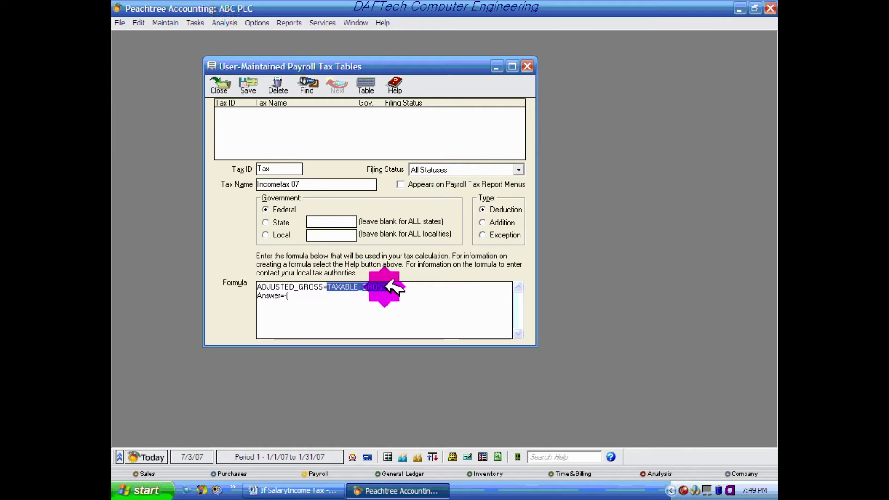
right_click(373, 285)
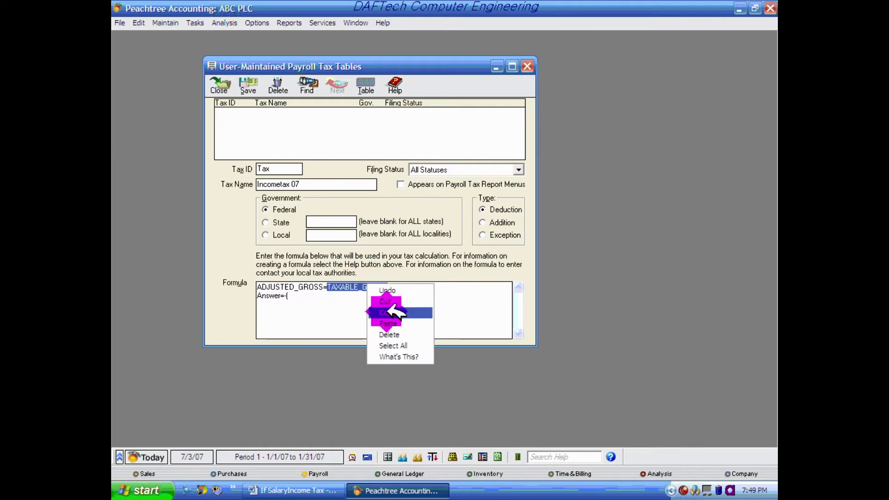
left_click(399, 306)
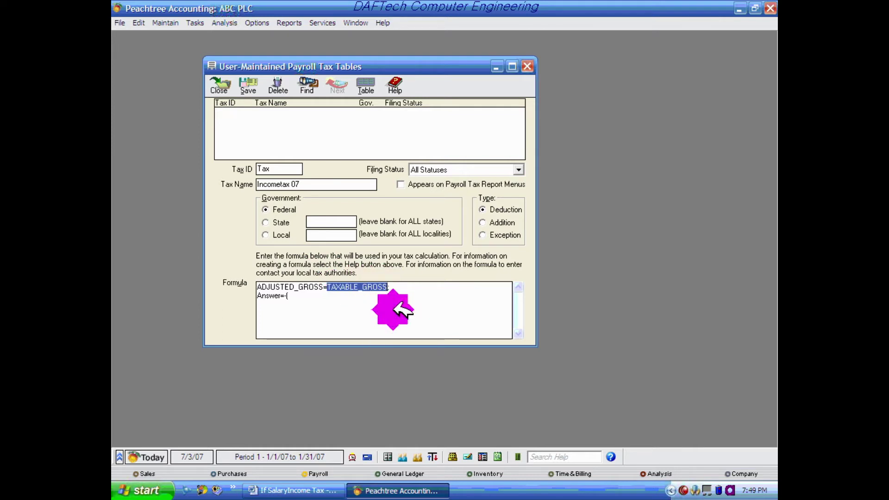
left_click(306, 286)
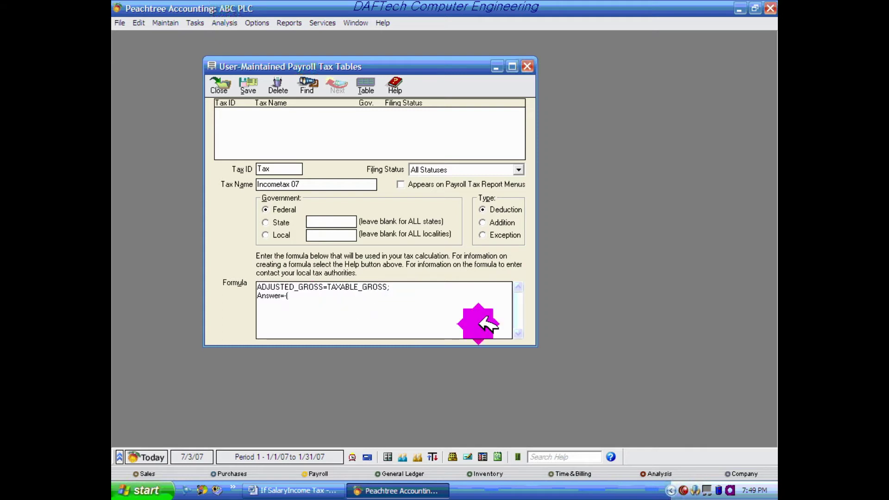
type("(IF(")
Step: Check the lowest salary bracket in the Word table and continue the Peachtree formula with "TAXABLE_GROSS<150,0,IF("
left_click(354, 493)
left_click(282, 299)
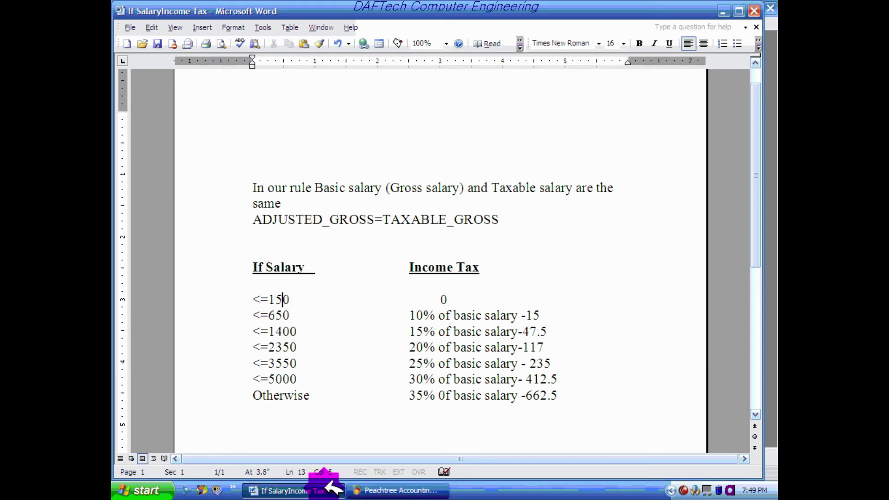
left_click(388, 489)
left_click(309, 297)
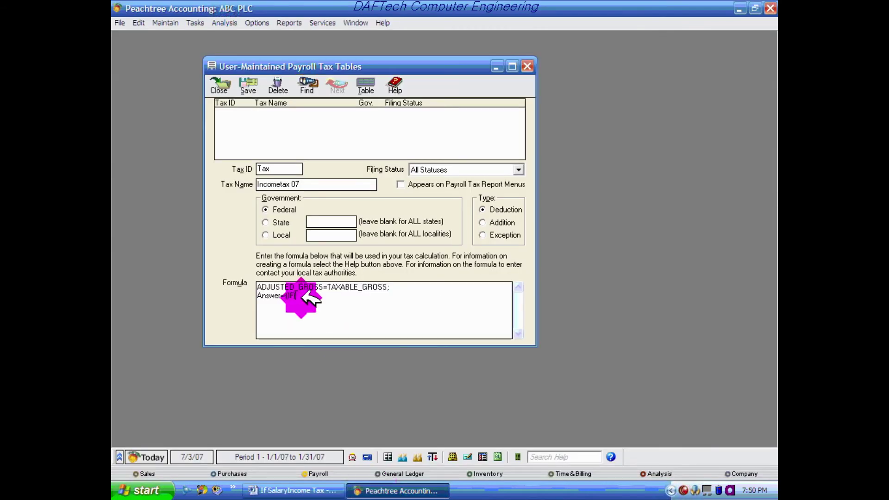
key("ctrl+v")
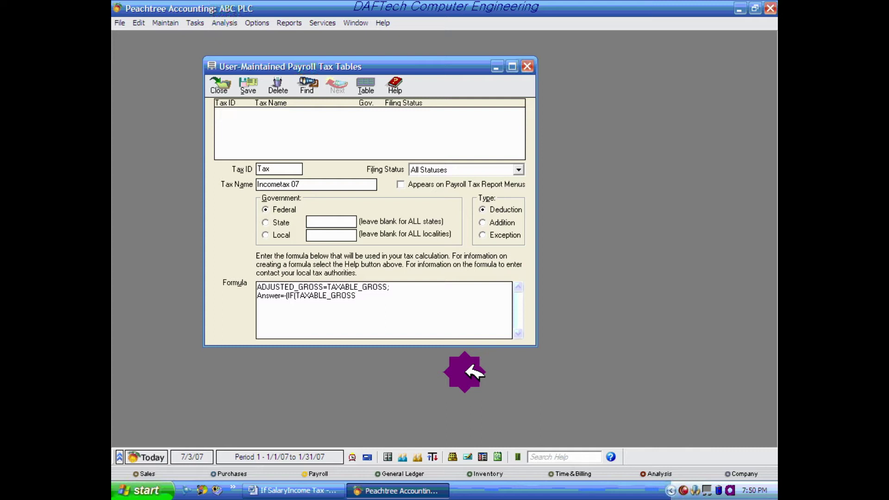
type("<150")
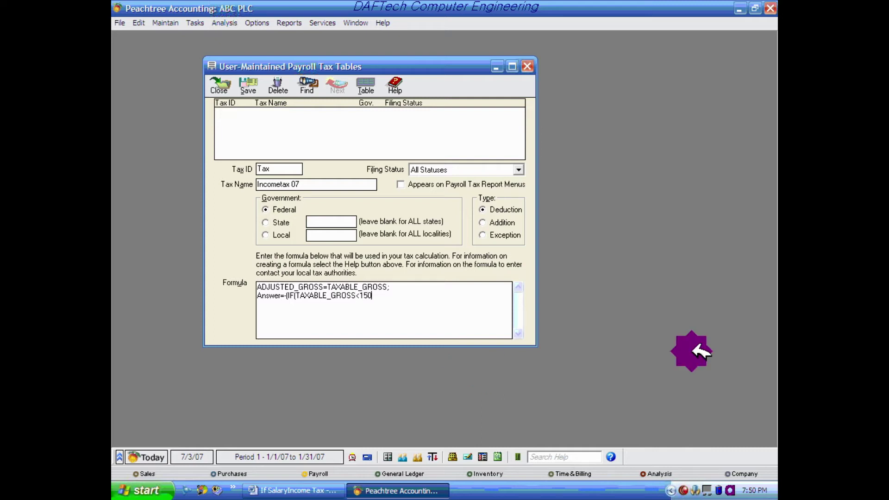
type(",0,IF(")
Step: Add the second bracket from the Word table to the Peachtree formula as "TAXABLE_GROSS<650,TAXABLE_GROSS*0.1-15," and open another "IF("
key("ctrl+v")
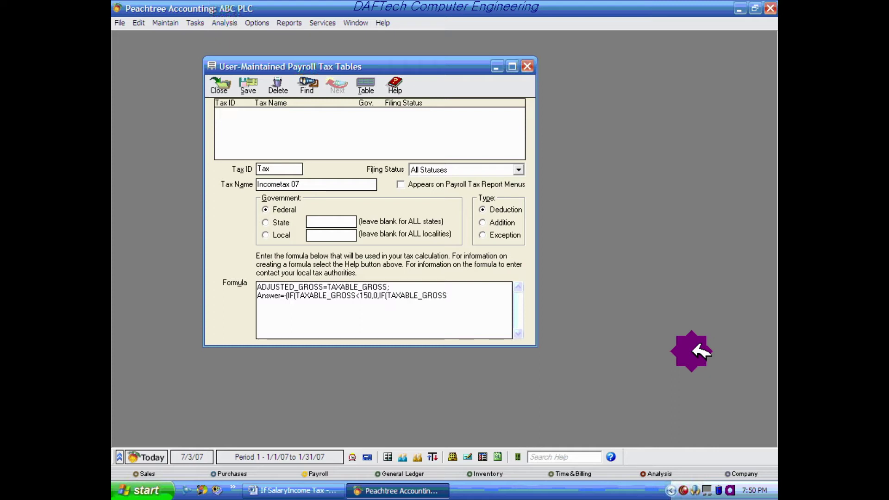
type("<")
key("alt+Tab")
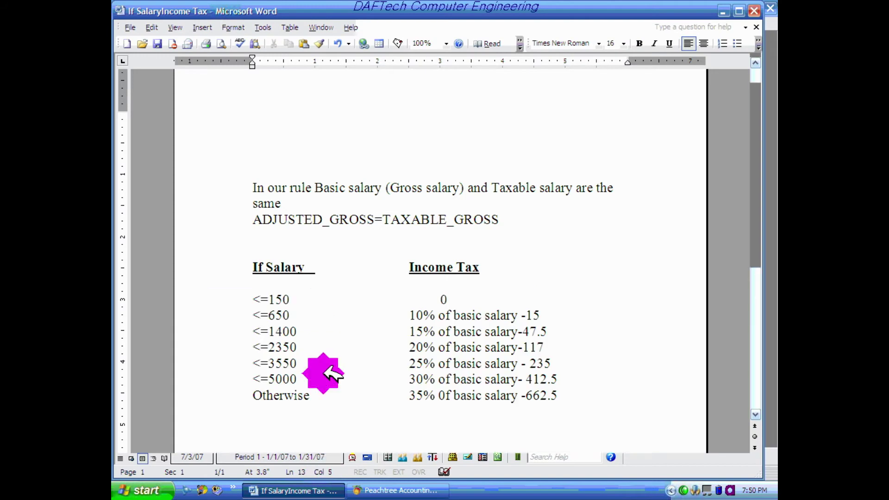
left_click(277, 315)
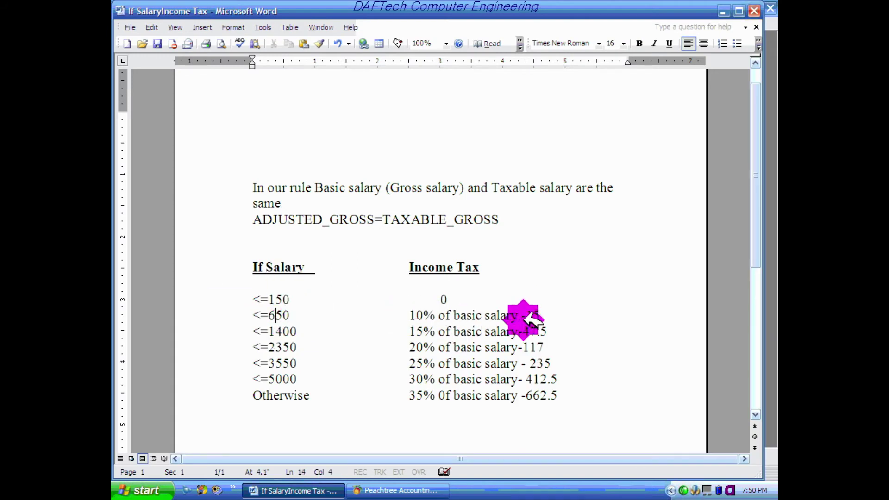
left_click(365, 490)
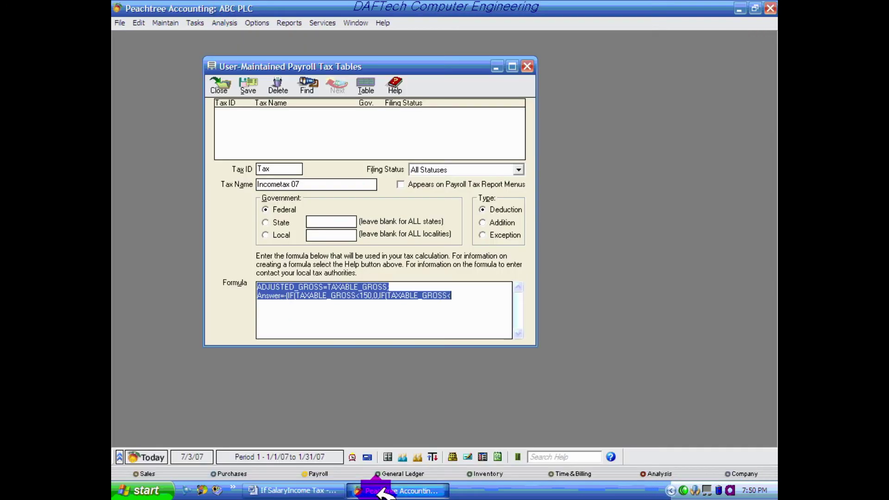
left_click(464, 299)
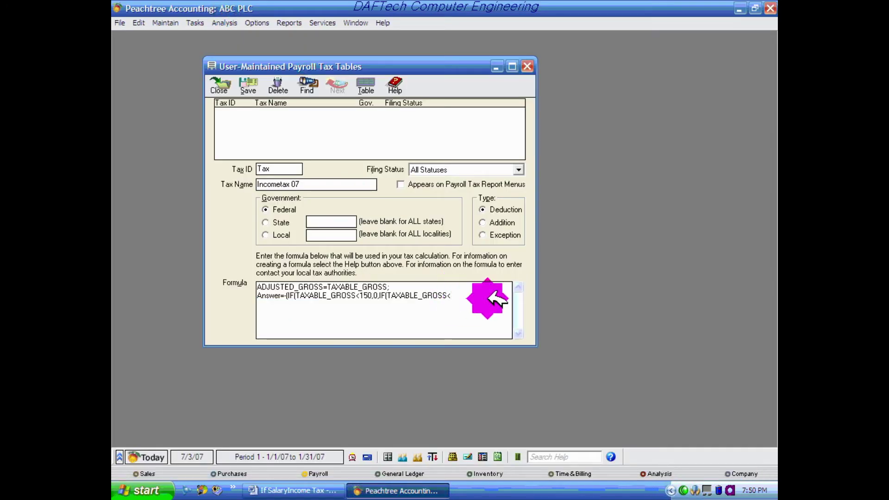
type("50,TAXABLE_GROSS*0.1")
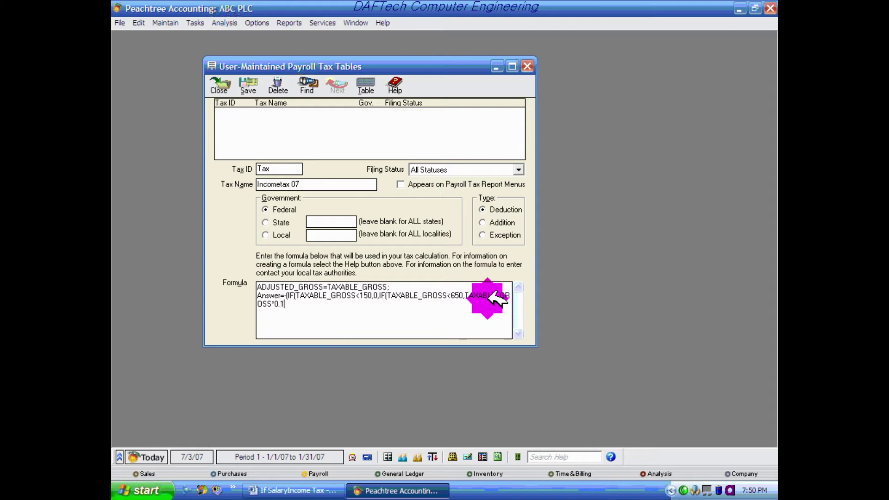
type("-15,IF(")
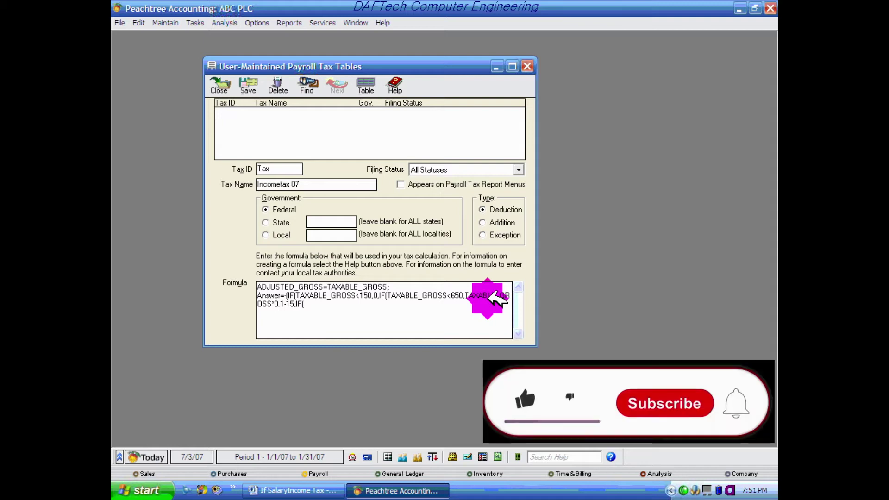
Step: Enter the third bracket's condition "TAXABLE_GROSS<1400" in the Peachtree formula, consulting the salary table in Word
type("TAXABLE_GROSS")
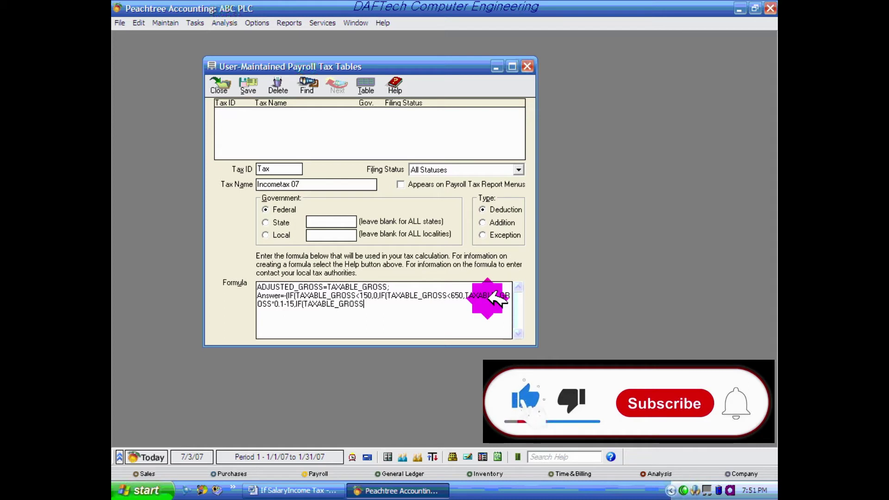
type("<")
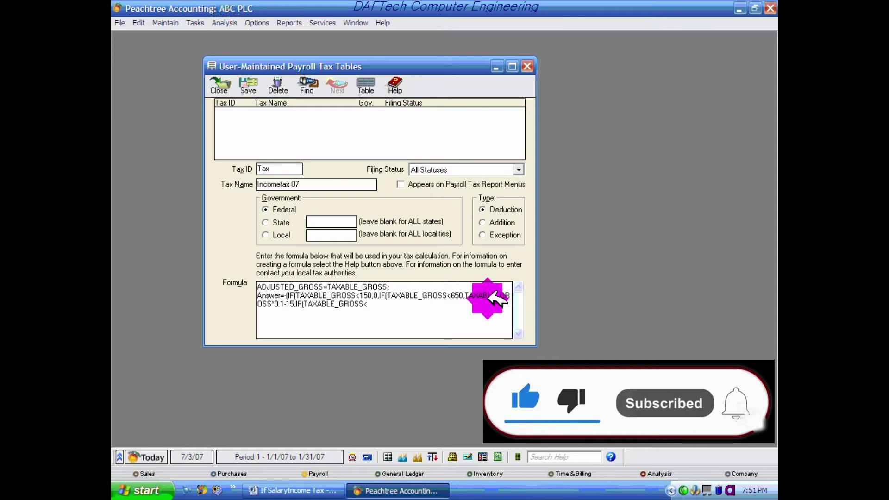
left_click(305, 489)
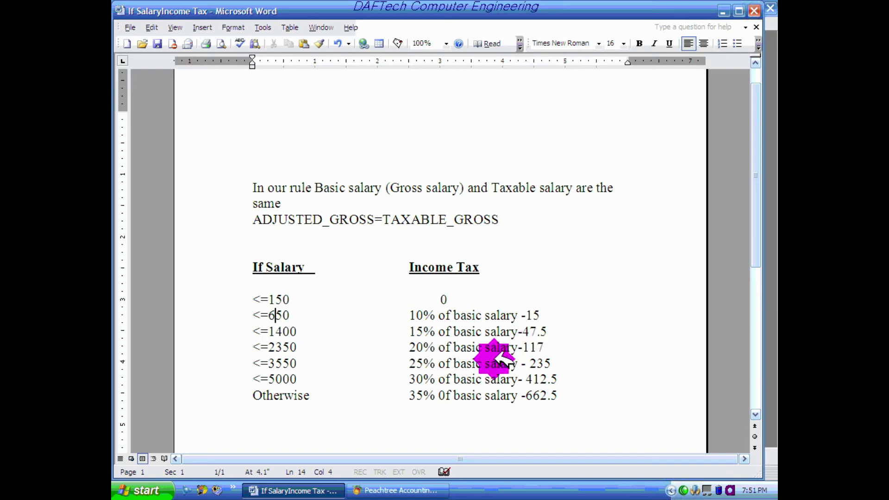
left_click(371, 489)
left_click(407, 301)
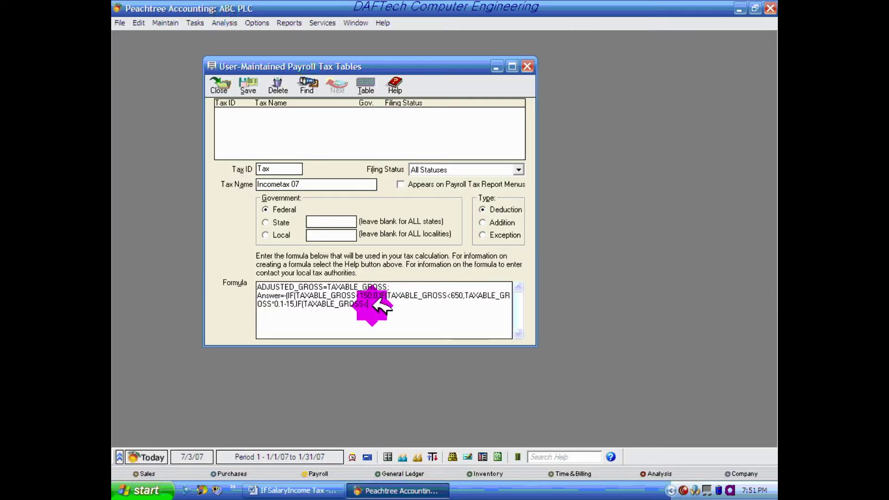
type("400")
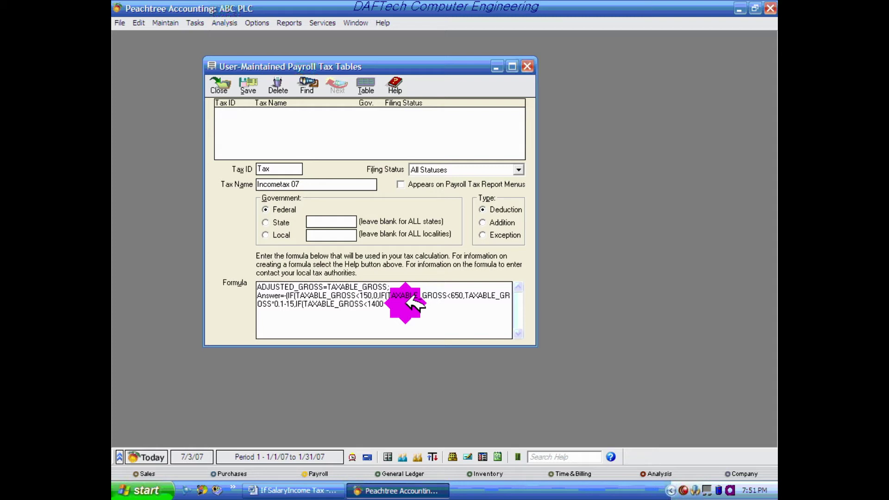
Step: Give the 1400 bracket the result "TAXABLE_GROSS*.15-47.5" and open the next nested "IF("
type(",")
key("ctrl+v")
type("8")
key("BackSpace")
type("*")
type(".5,IF(")
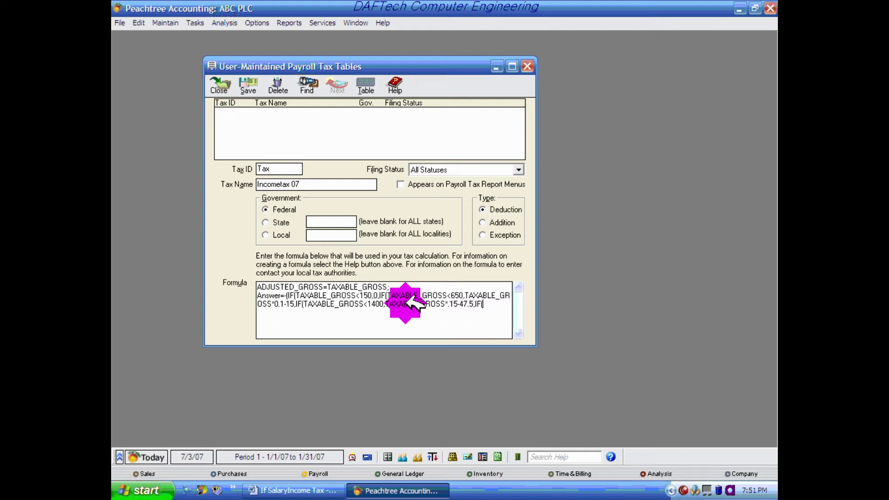
Step: Enter the fourth bracket's condition "TAXABLE_GROSS<2350," in the Peachtree formula, consulting the salary table in Word
key("ctrl+v")
type("<")
left_click(296, 490)
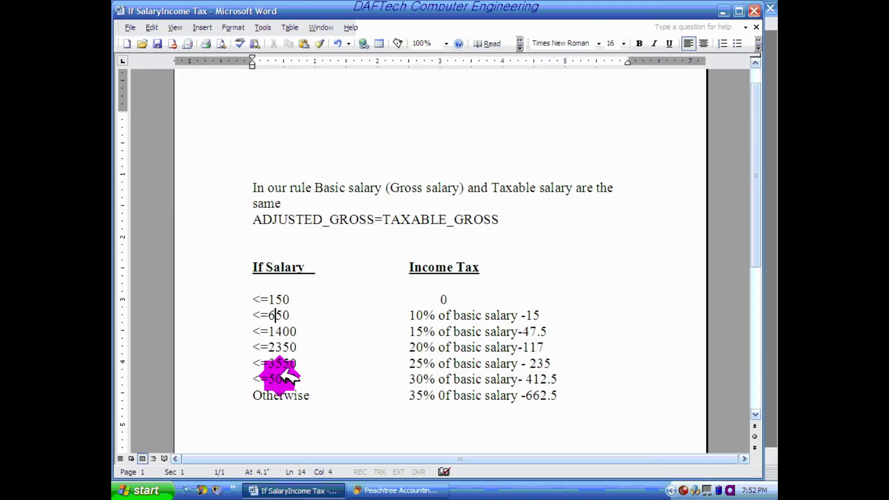
key("Down")
key("Down")
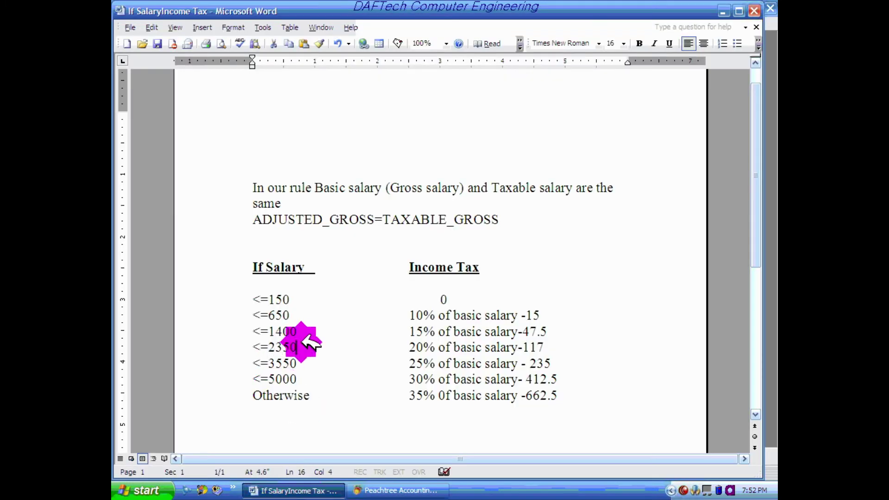
left_click(398, 490)
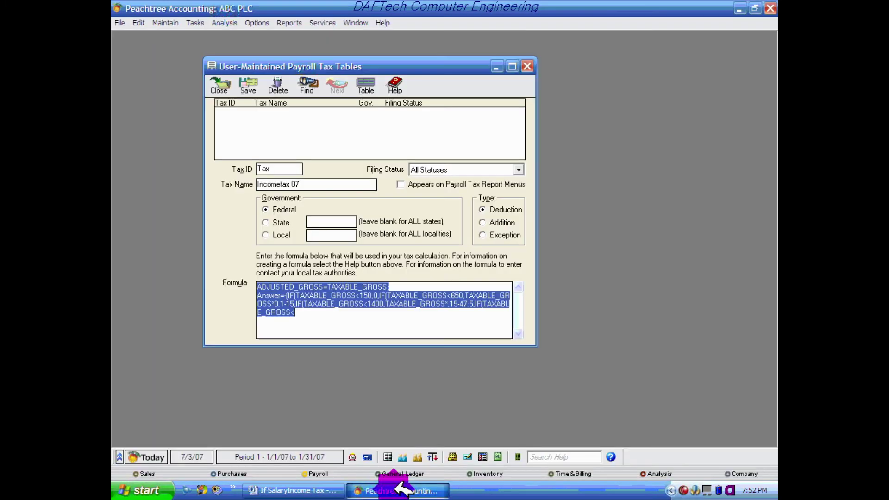
left_click(301, 319)
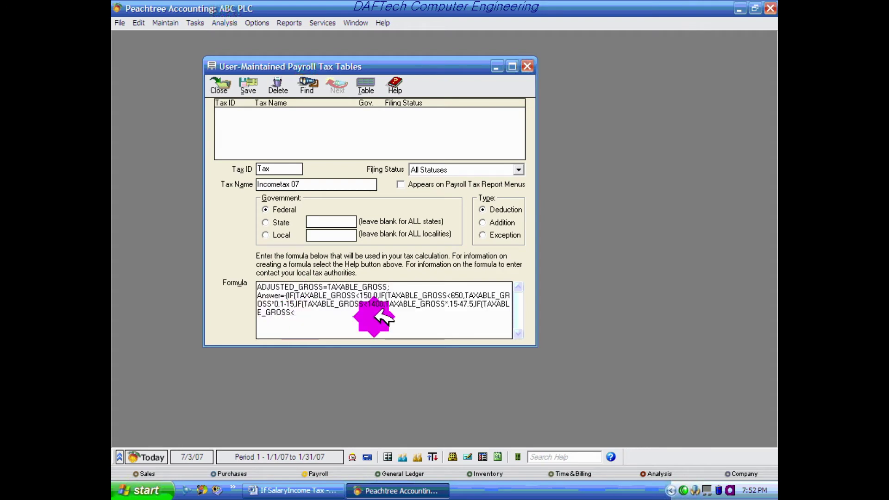
type("2350,")
Step: Give the 2350 bracket the result "TAXABLE_GROSS*.2-117," and add the next condition "IF(TAXABLE_GROSS<3550," from the Word table
key("ctrl+v")
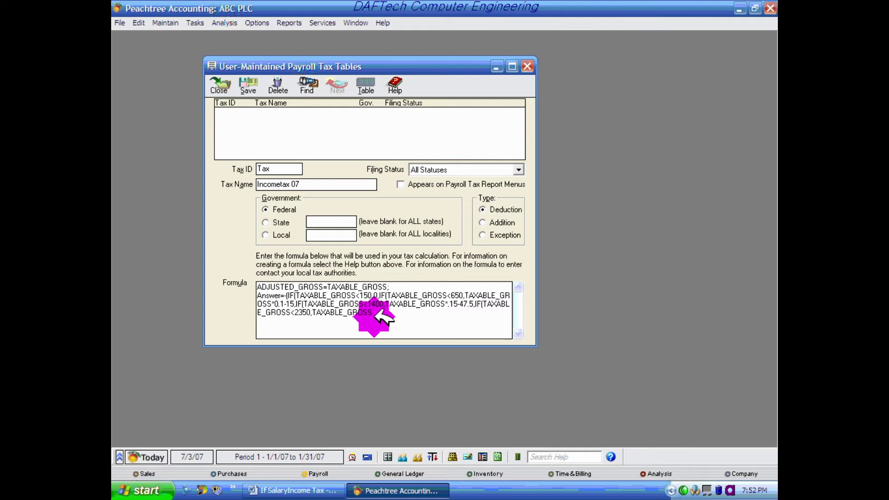
type("*.2-117,IF(TAXABLE_GROSS")
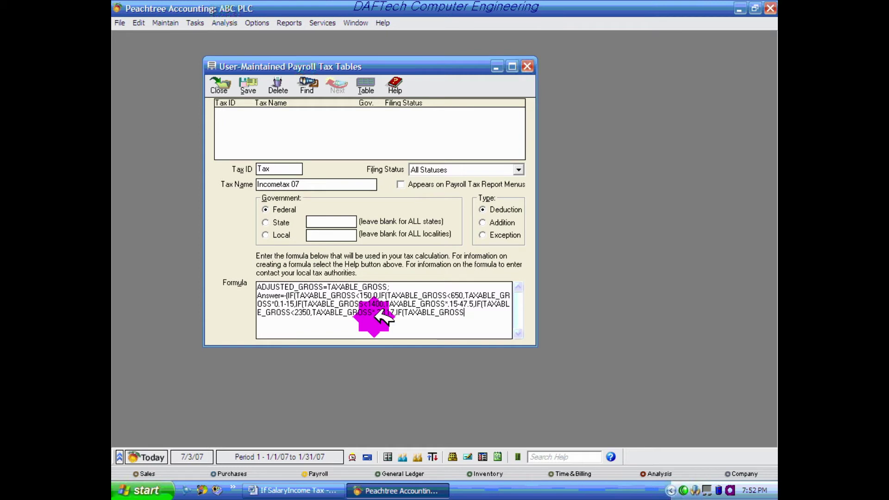
type("<")
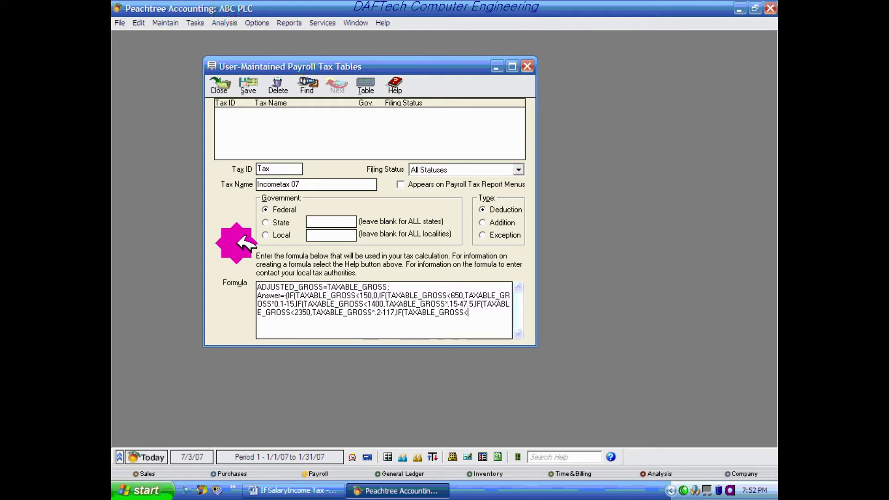
left_click(299, 490)
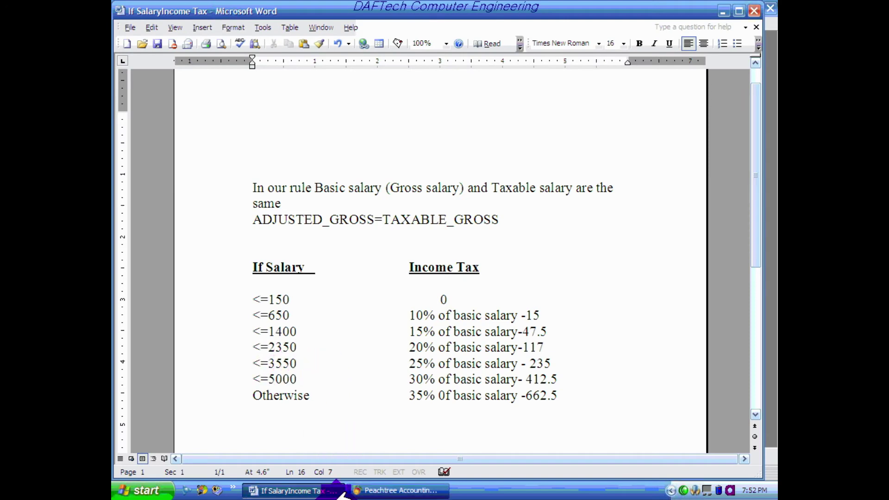
left_click(396, 490)
left_click(489, 319)
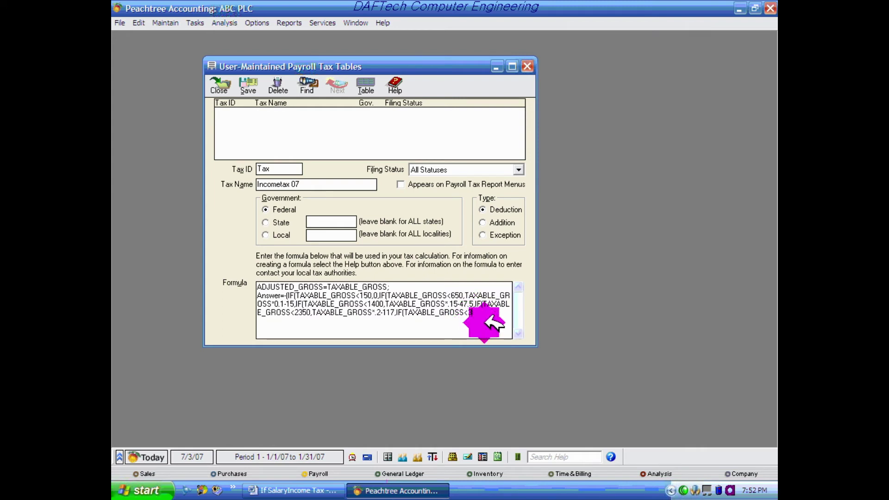
type("0,")
Step: Give the 3550 bracket the result "TAXABLE_GROSS*.25-235," based on the Word table and begin the next nested "IF(TAXABLE_GROSS"
type("TAXABLE_GROSS")
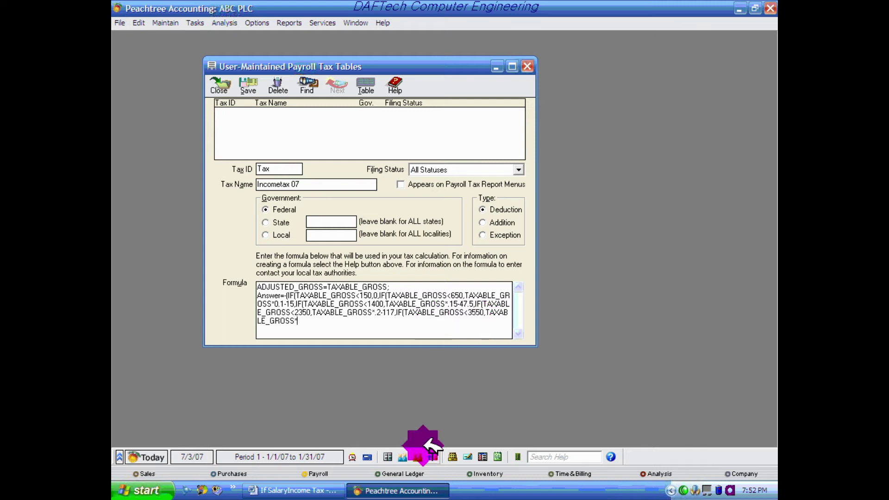
left_click(305, 490)
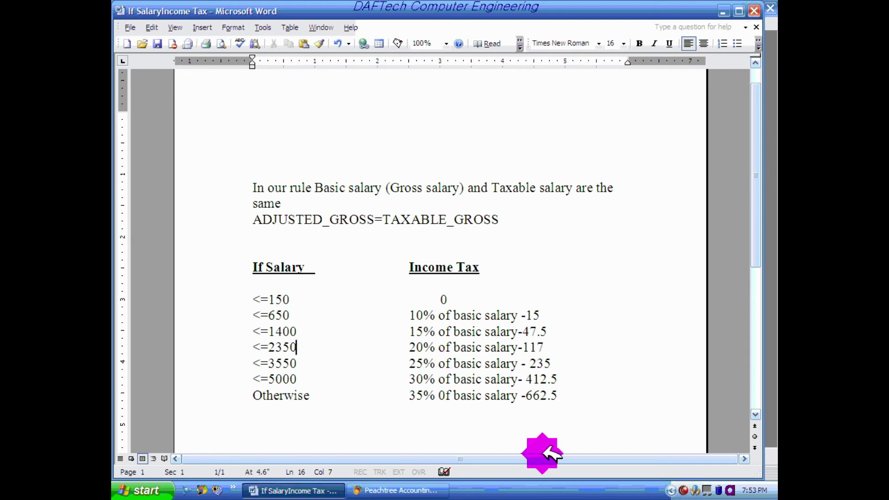
left_click(403, 490)
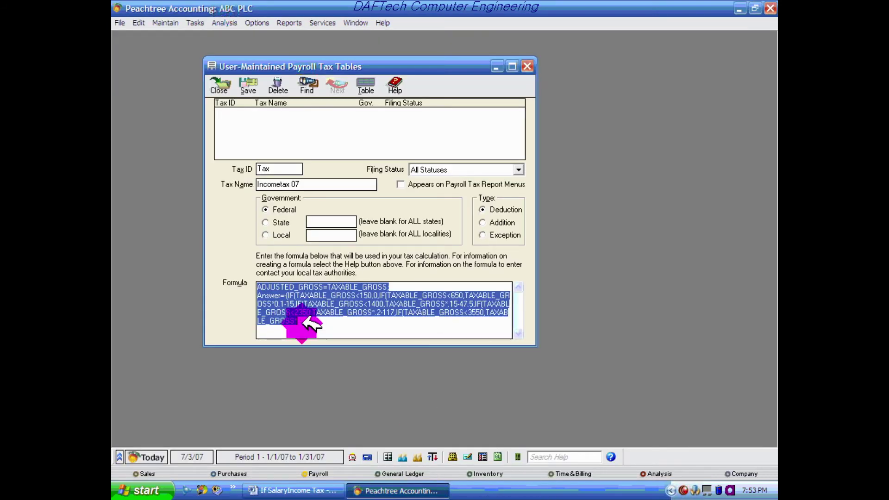
left_click(355, 338)
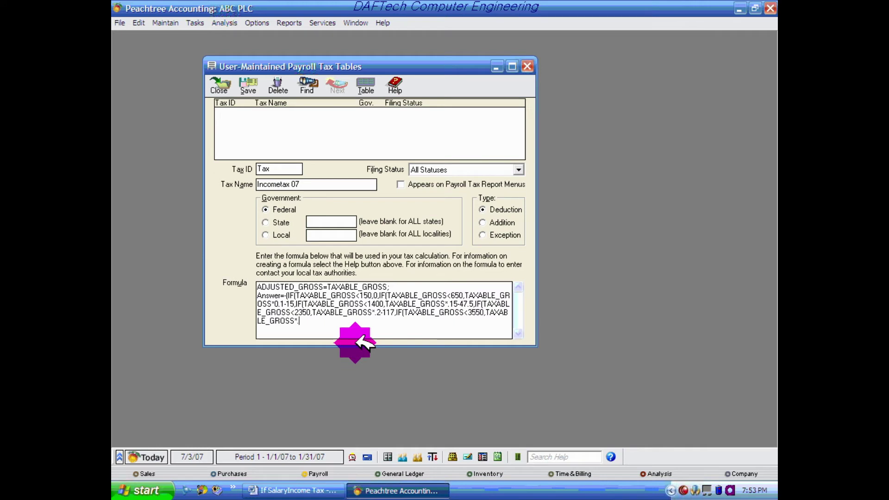
type("25")
key("BackSpace")
type("-")
left_click(295, 491)
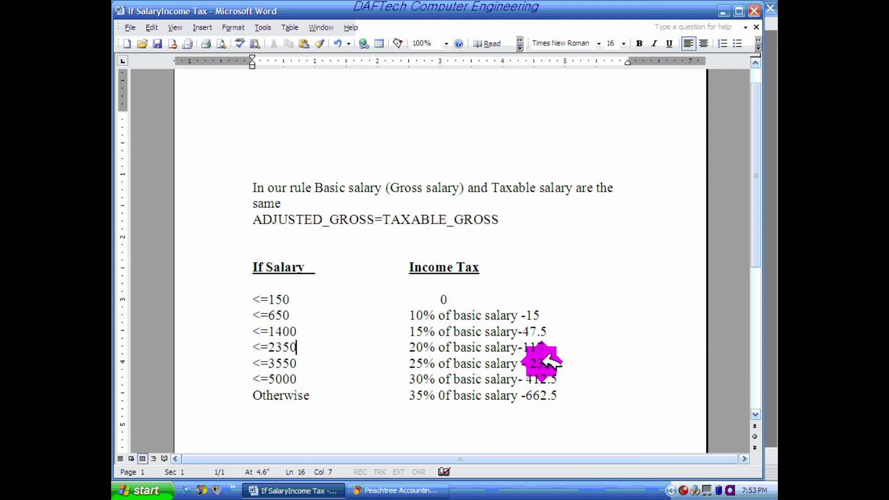
left_click(316, 490)
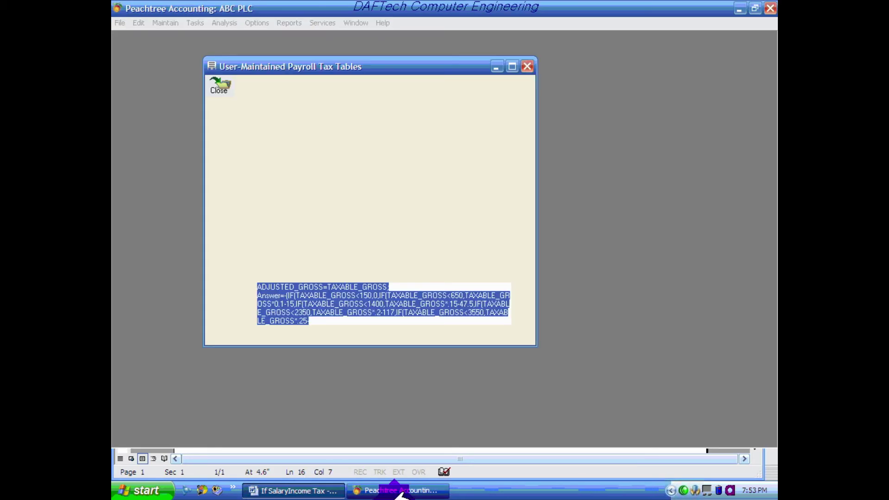
left_click(307, 321)
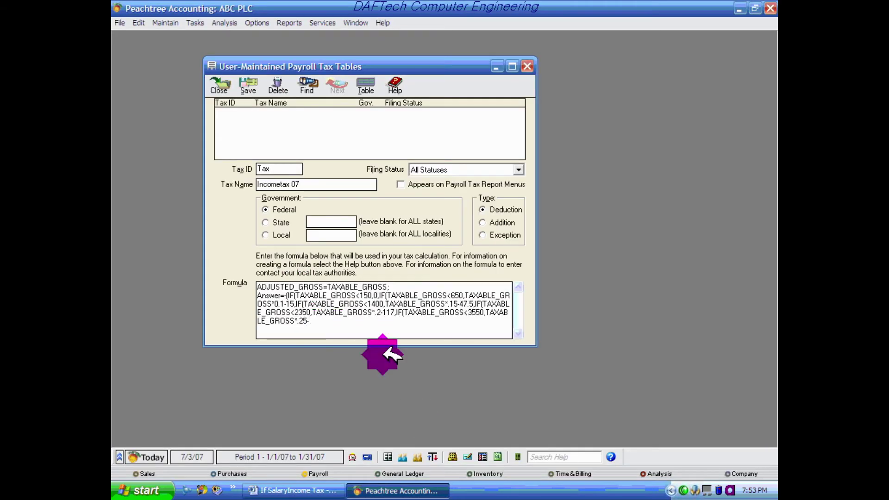
type("235,IF(TAXABLE_GROSS")
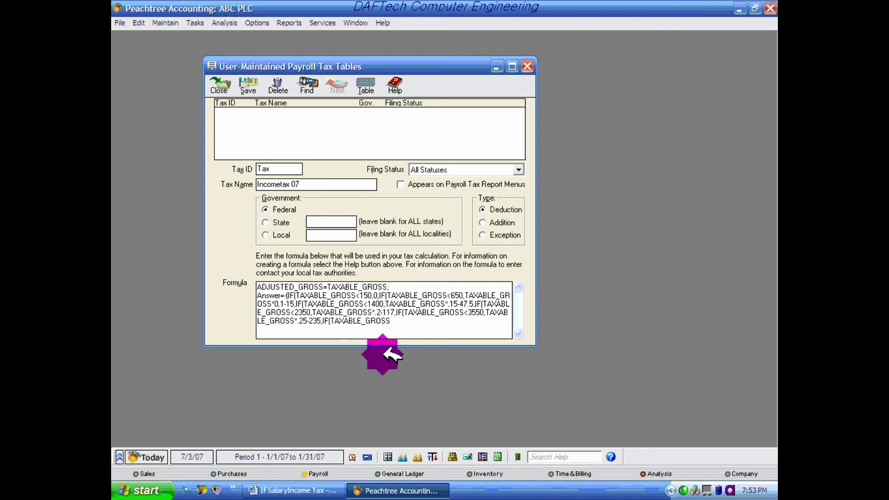
Step: Complete the next condition with "<5000," and give it the result "TAXABLE_GROSS*.3-412.5,", checking the rate in the Word table
type("<5000")
type(",TAXABLE_GROSS")
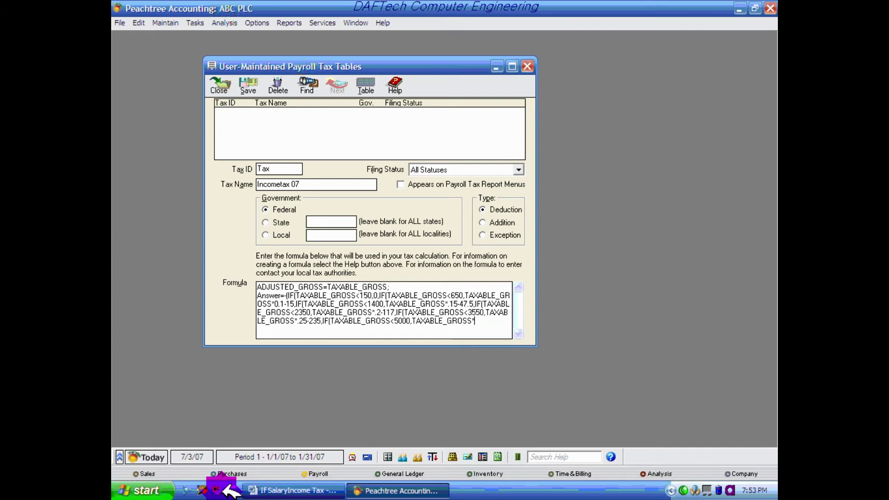
left_click(340, 488)
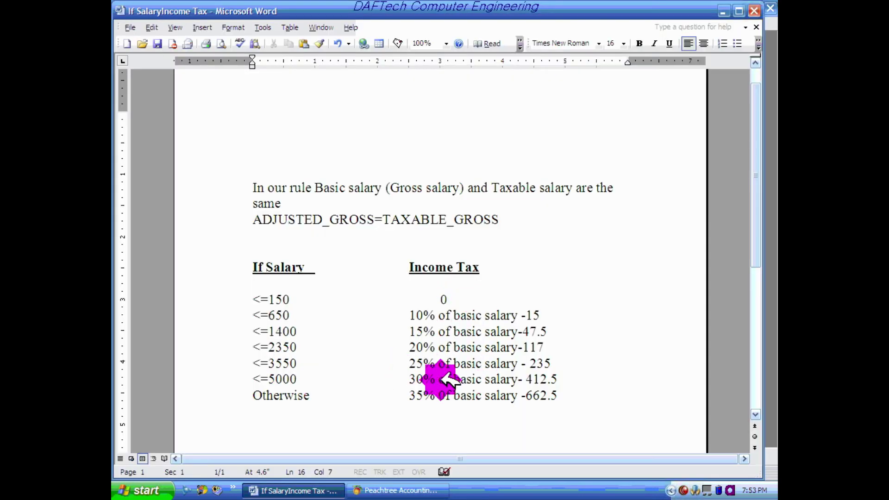
left_click(382, 492)
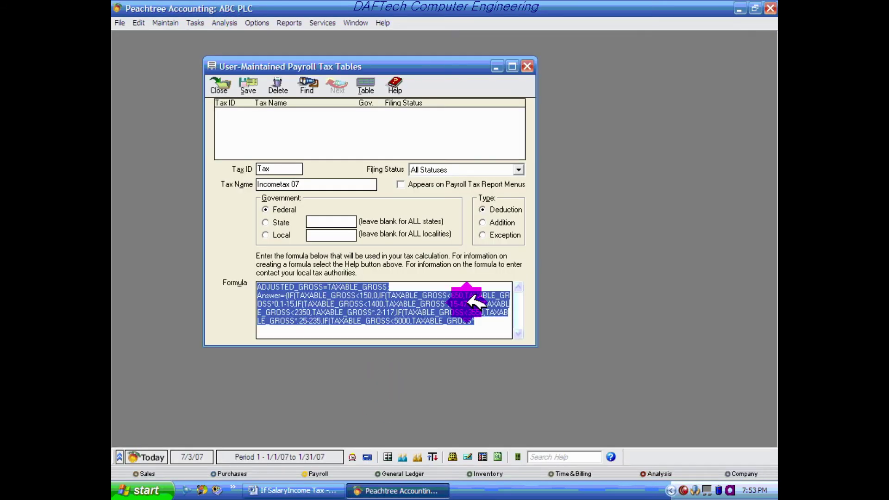
left_click(491, 330)
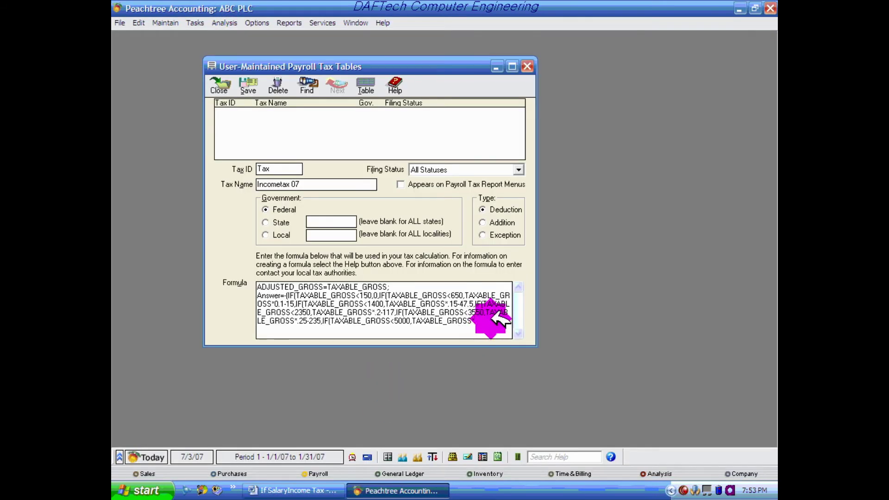
type(".")
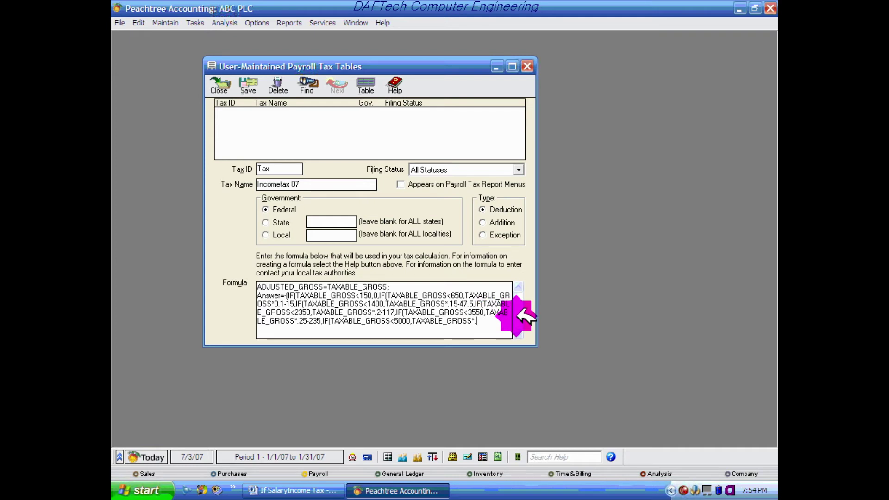
type("3-41")
left_click(291, 490)
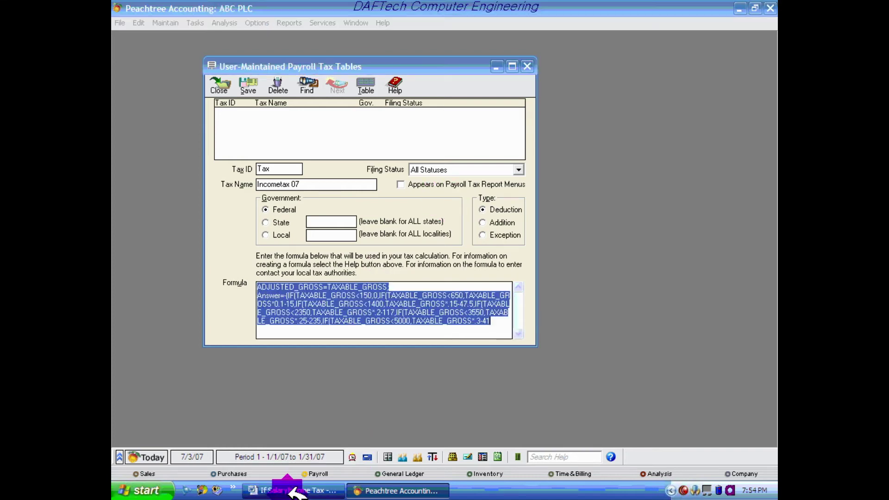
left_click(294, 488)
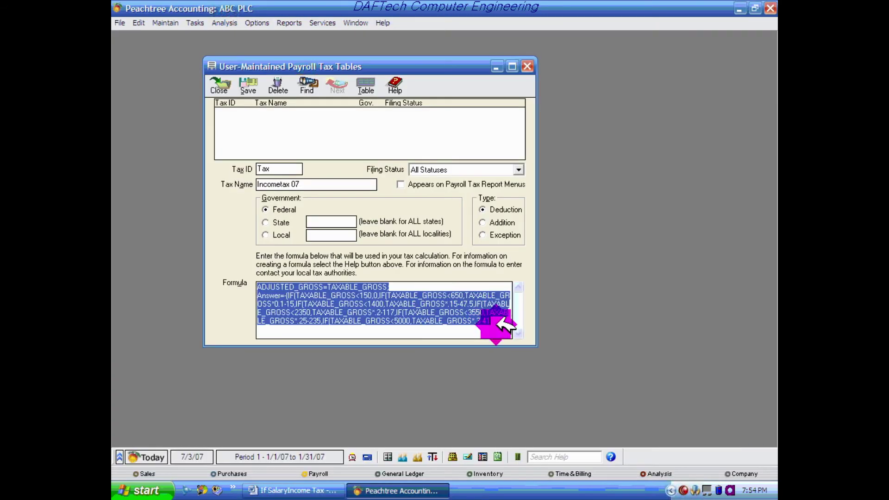
left_click(484, 311)
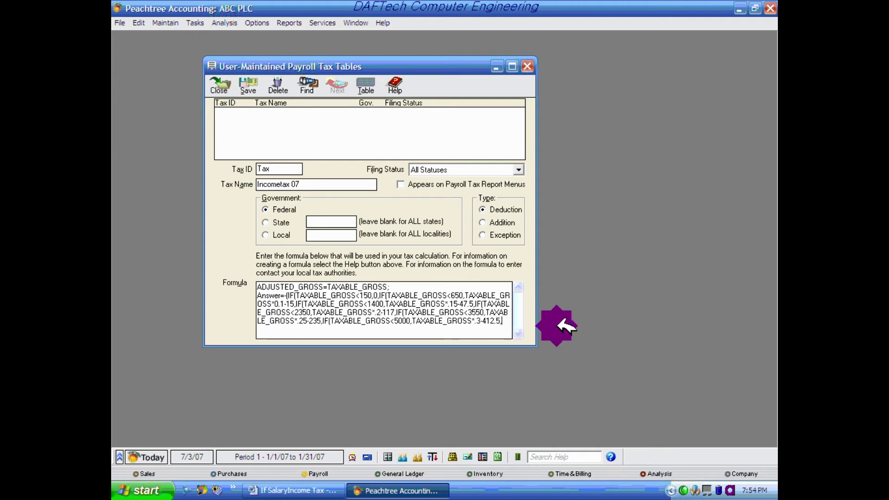
Step: Add the otherwise result "TAXABLE_GROSS*.35-662.5" to the Peachtree formula, checking the deduction in the Word table
type("TAXABLE_GROSS")
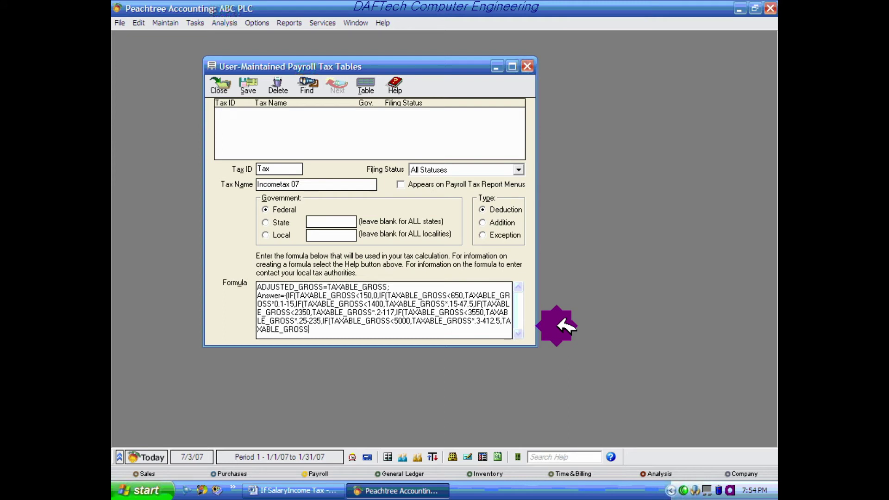
type("*")
type("35")
key("BackSpace")
key("BackSpace")
type("35")
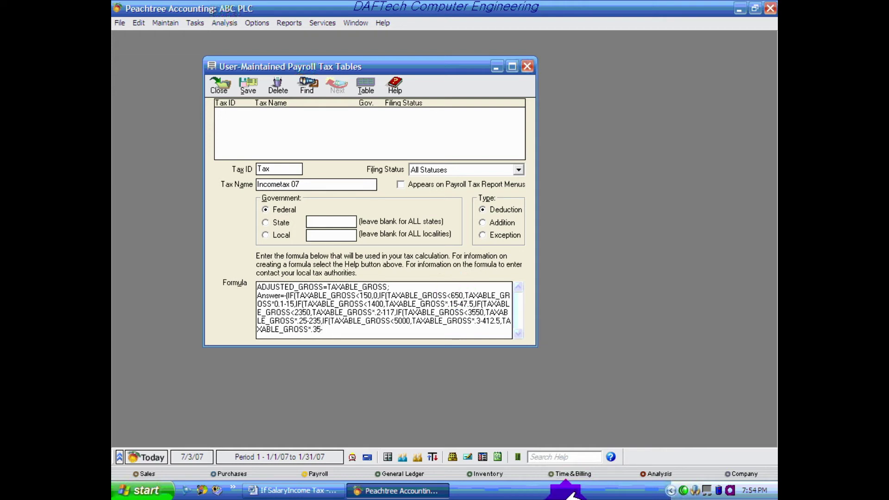
left_click(318, 489)
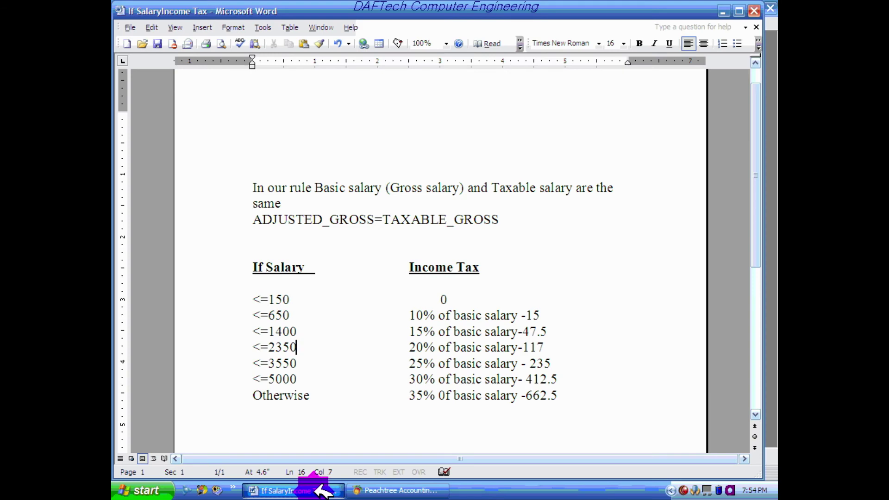
left_click(394, 490)
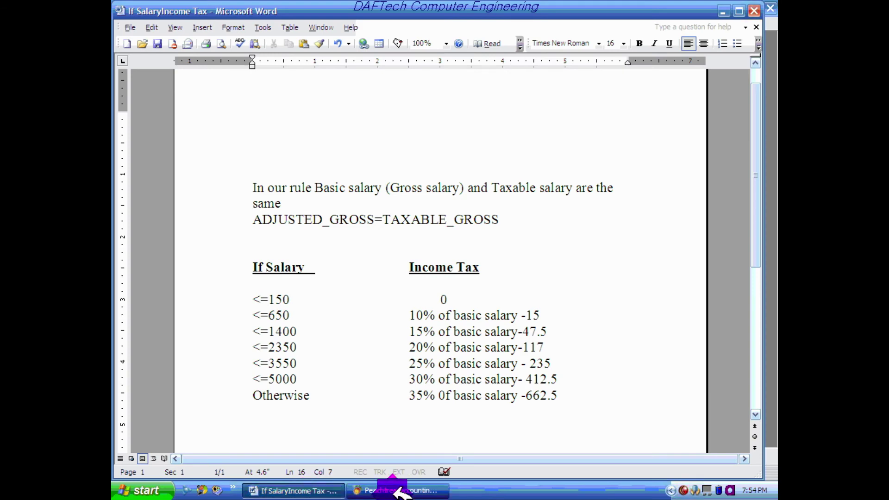
left_click(336, 332)
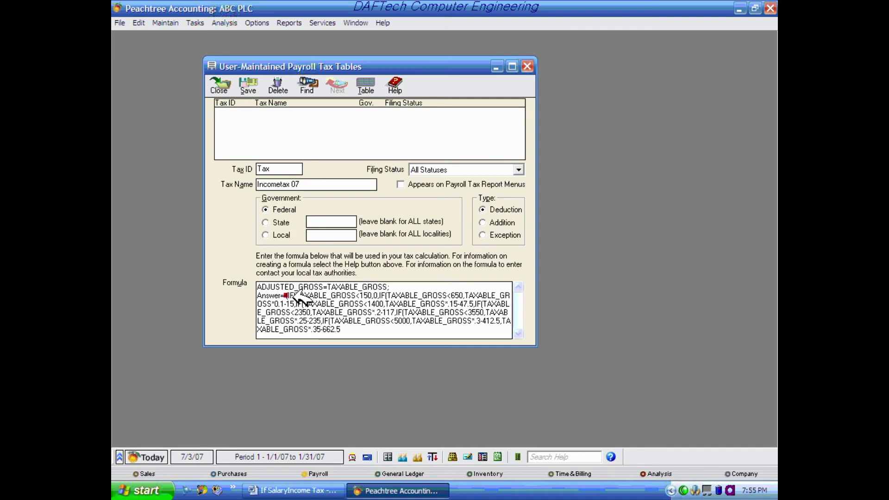
Step: Count the formula's opening parentheses, close them with ")))))))" after 662.5, and change the first line to "TAXABLE_GROSS=ADJUSTED_GROSS;"
left_click(387, 296)
left_click(302, 304)
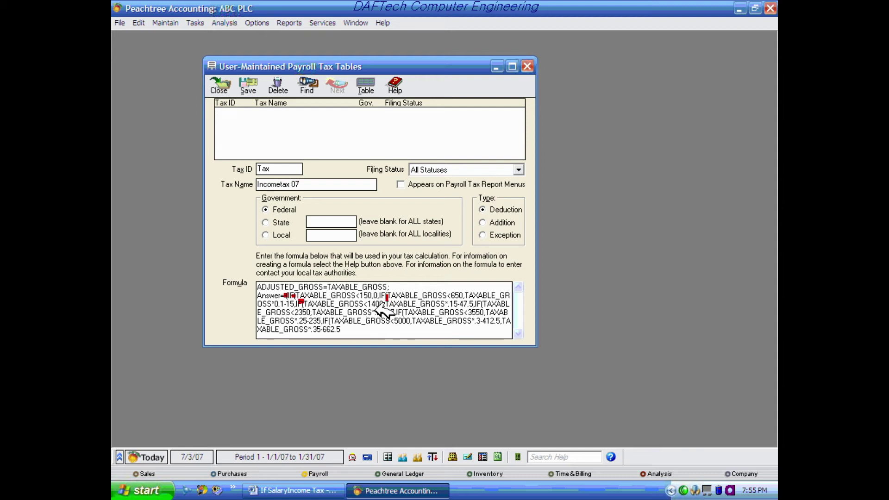
left_click(480, 304)
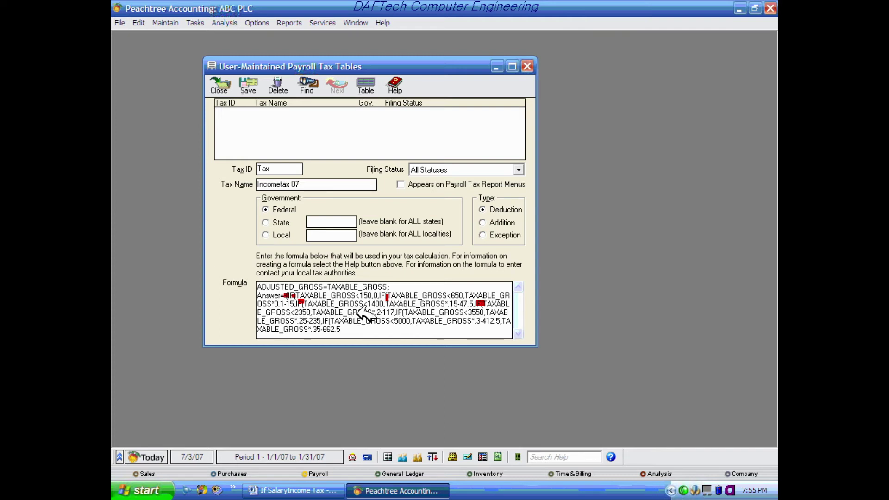
left_click(401, 311)
left_click(328, 320)
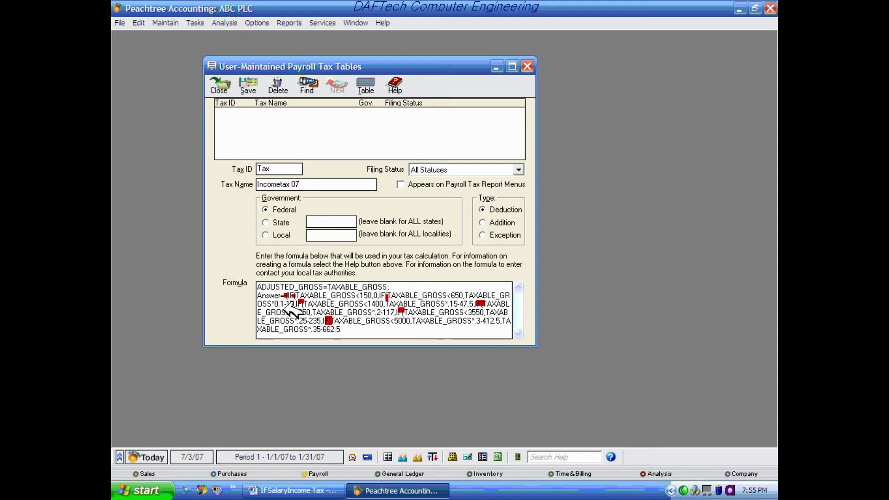
triple_click(351, 332)
left_click(348, 331)
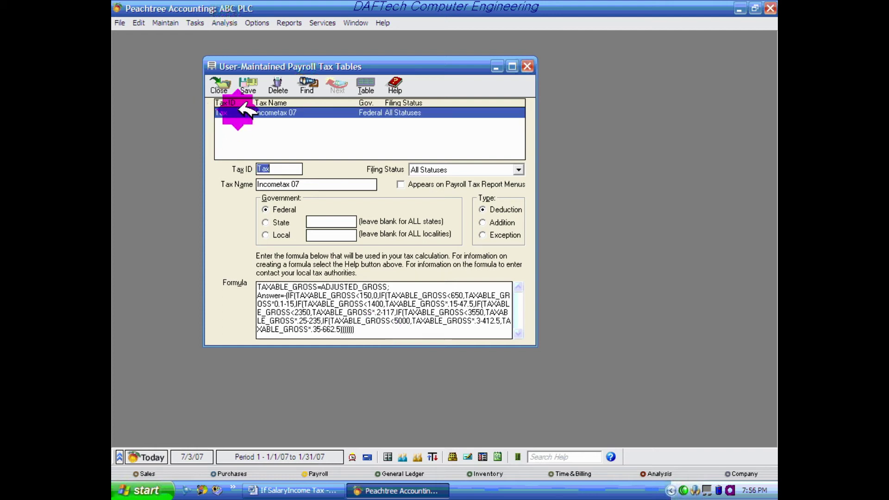
Step: Save the Incometax 07 payroll tax table and select its Tax ID
left_click(248, 84)
left_click(340, 174)
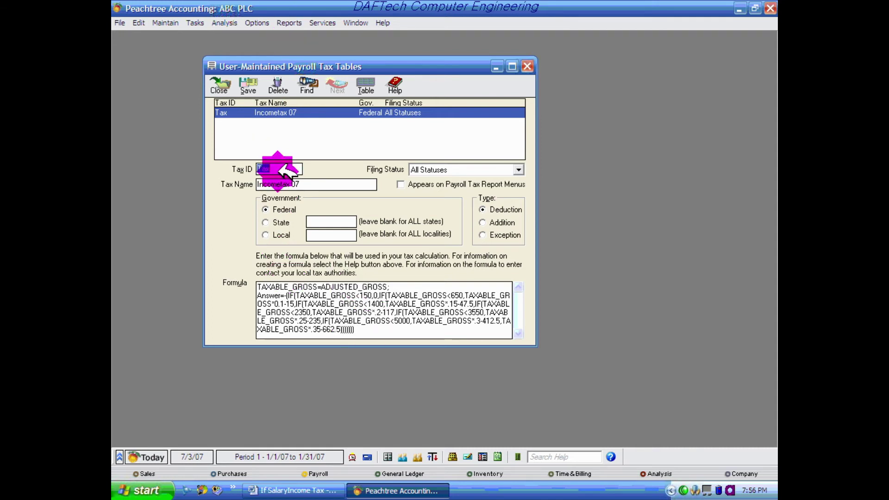
double_click(258, 168)
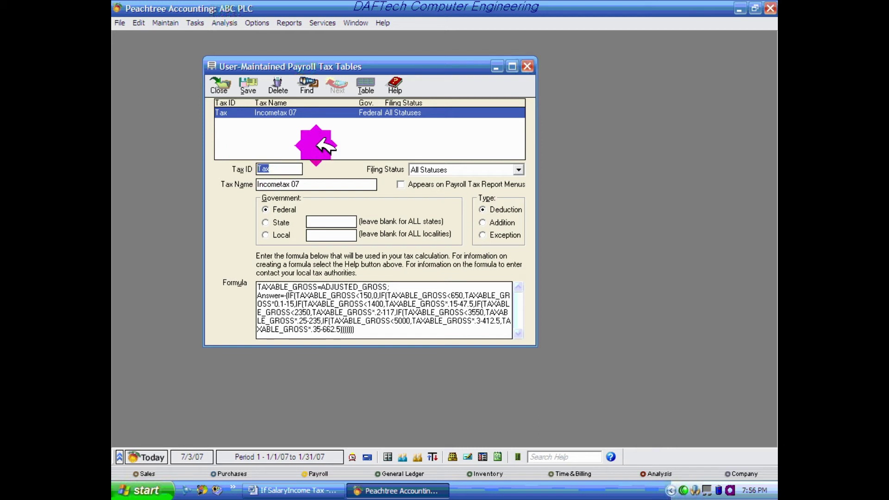